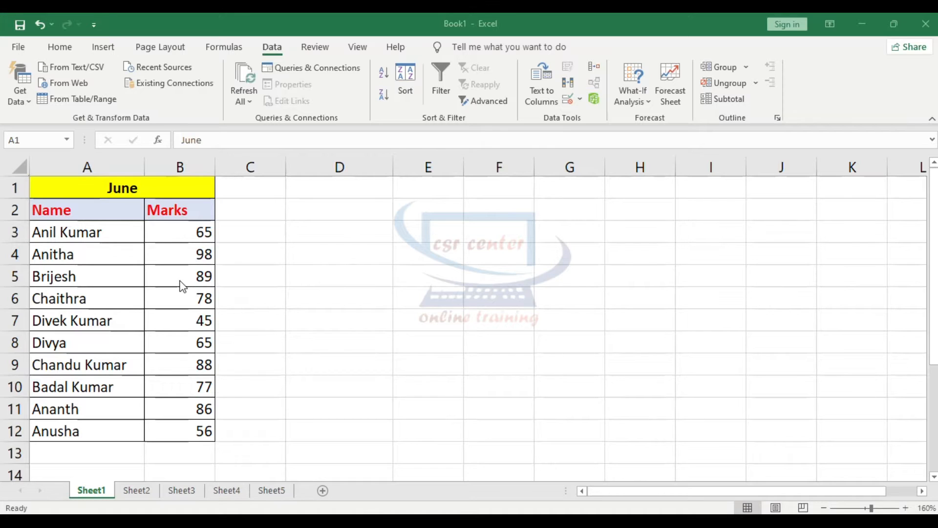
- Review the monthly marks tables on Sheet2, Sheet3 and Sheet4
left_click(134, 491)
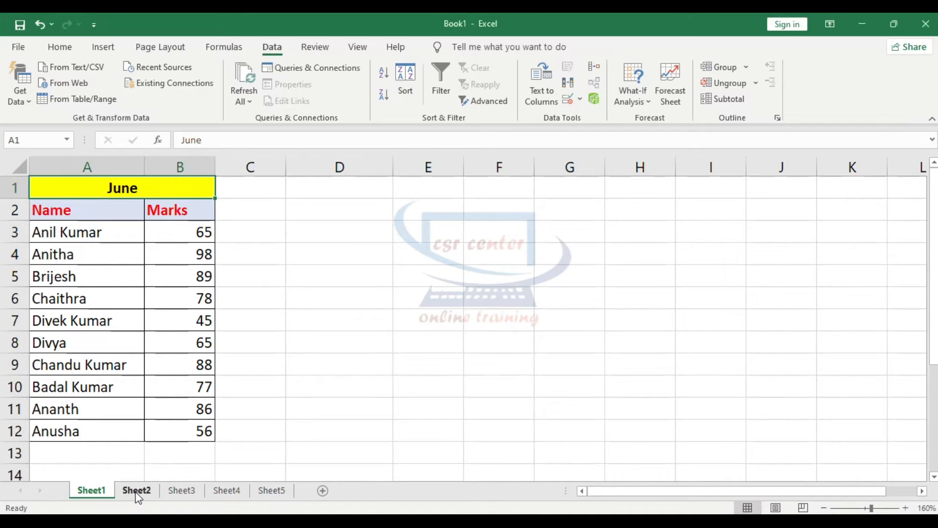
left_click(138, 492)
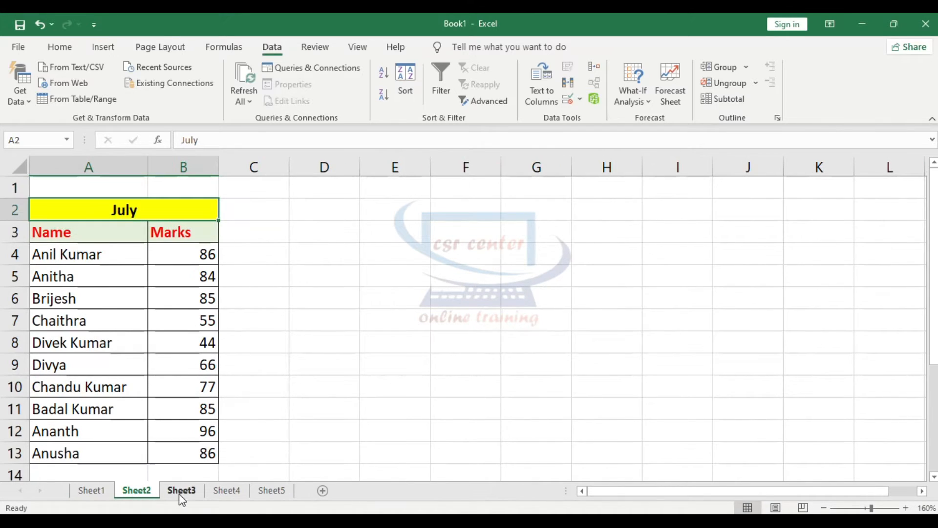
left_click(180, 492)
left_click(226, 491)
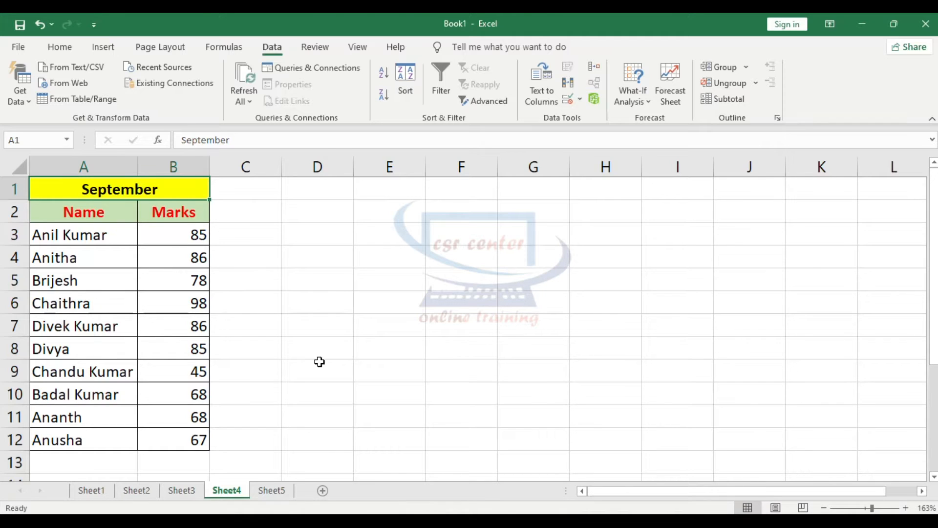
- Start a consolidation at cell B4 of Sheet5, below the Total Marks heading, using the Sum function
left_click(273, 490)
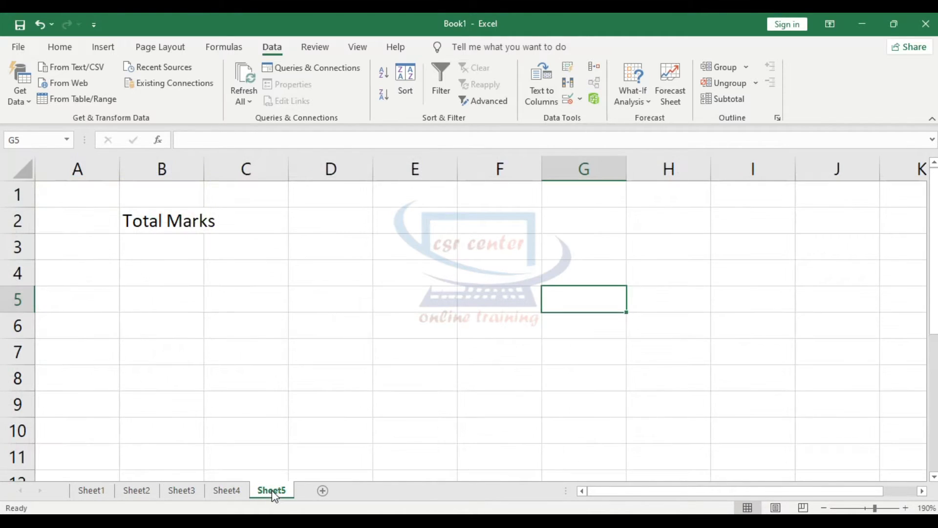
left_click(148, 252)
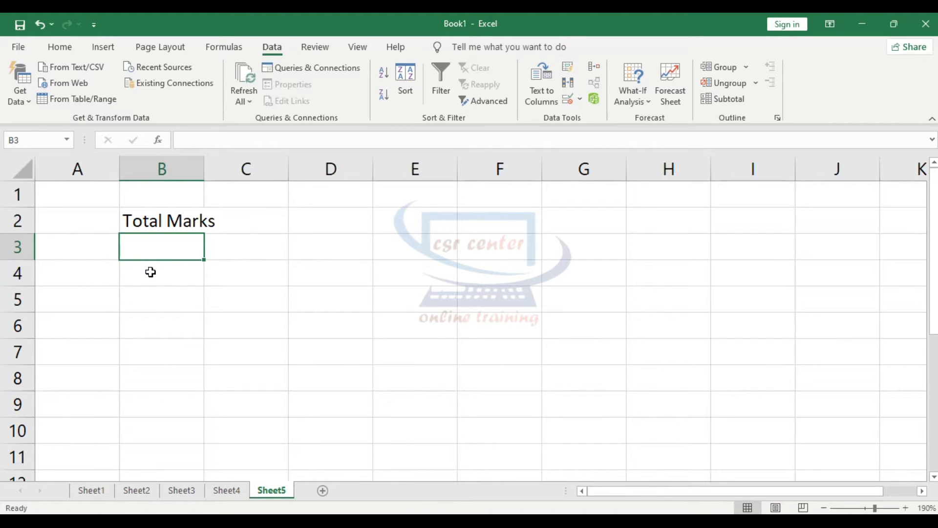
left_click(150, 272)
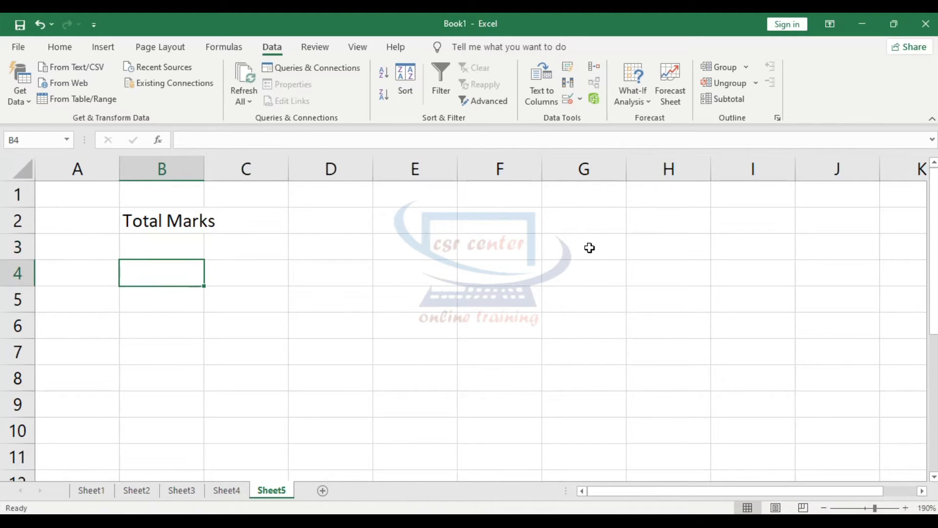
left_click(591, 69)
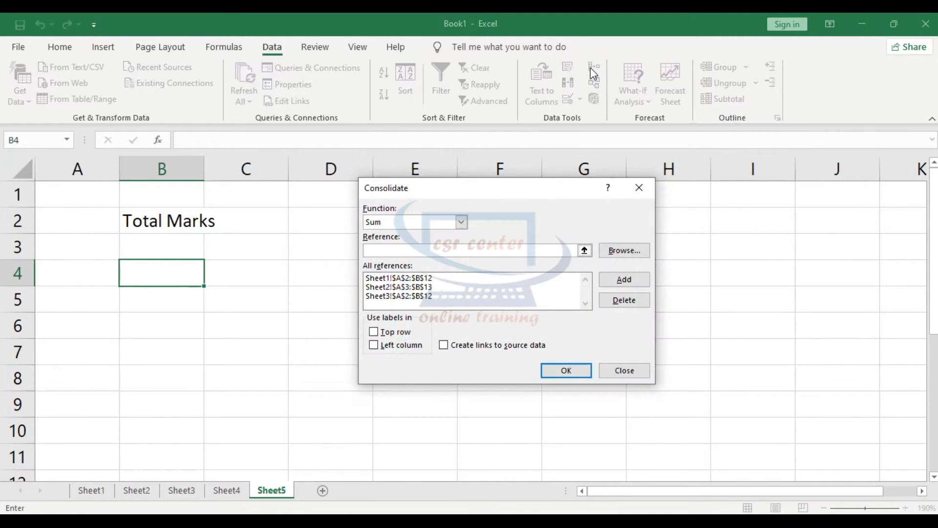
left_click_drag(537, 193, 537, 138)
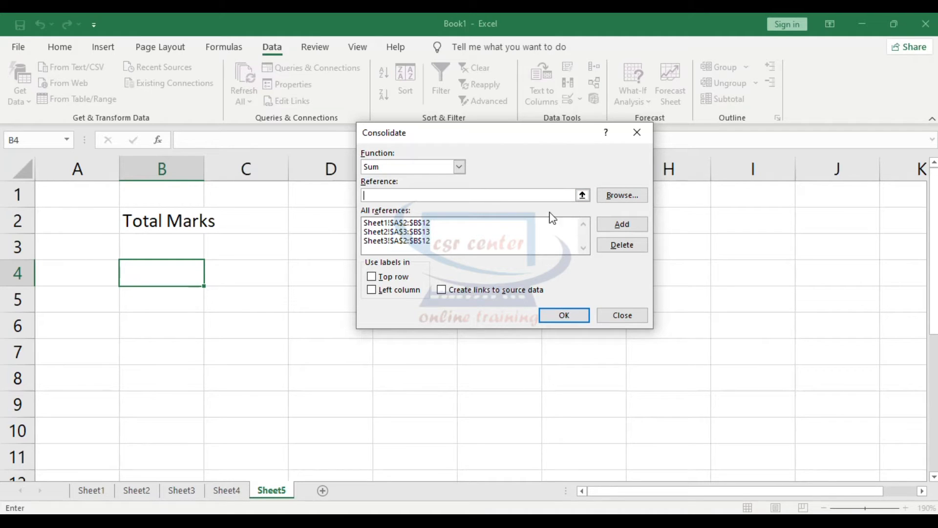
left_click(459, 167)
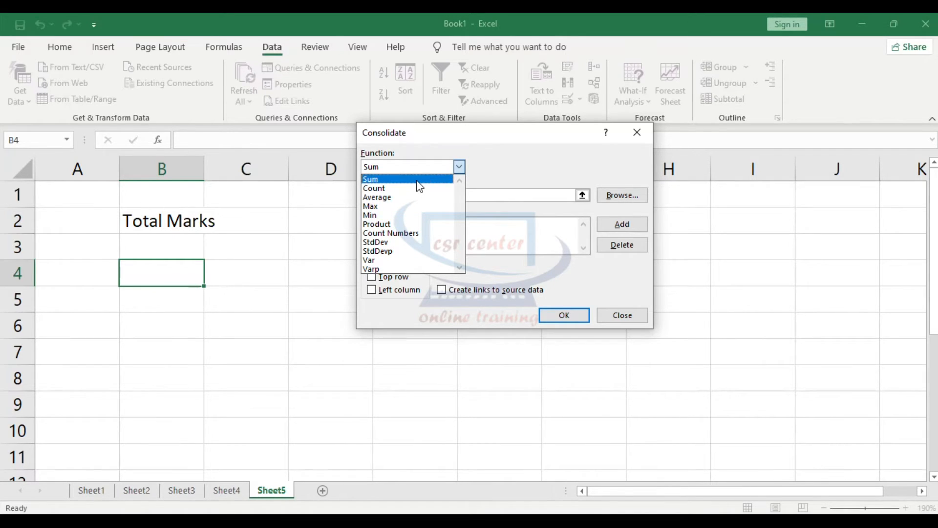
left_click(385, 180)
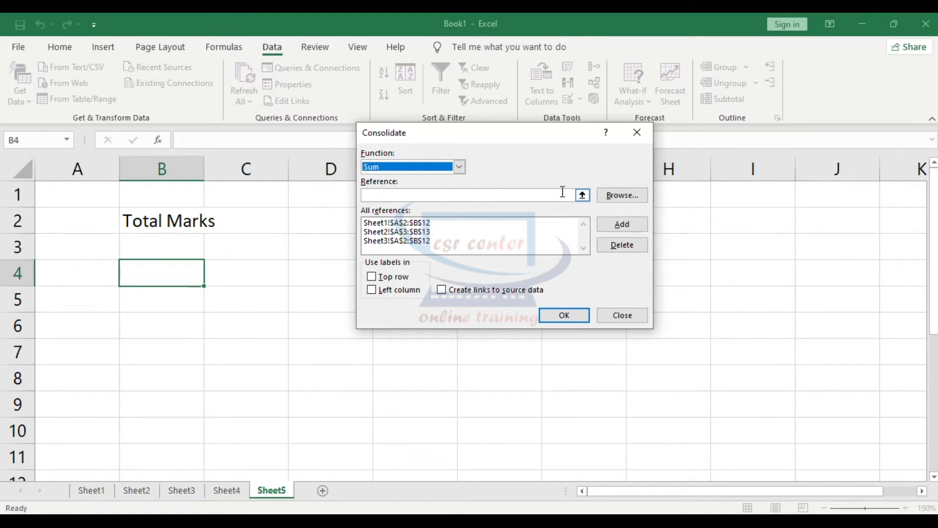
- Delete the three existing Sheet1, Sheet2 and Sheet3 ranges from the consolidation's reference list
left_click(416, 240)
left_click(618, 246)
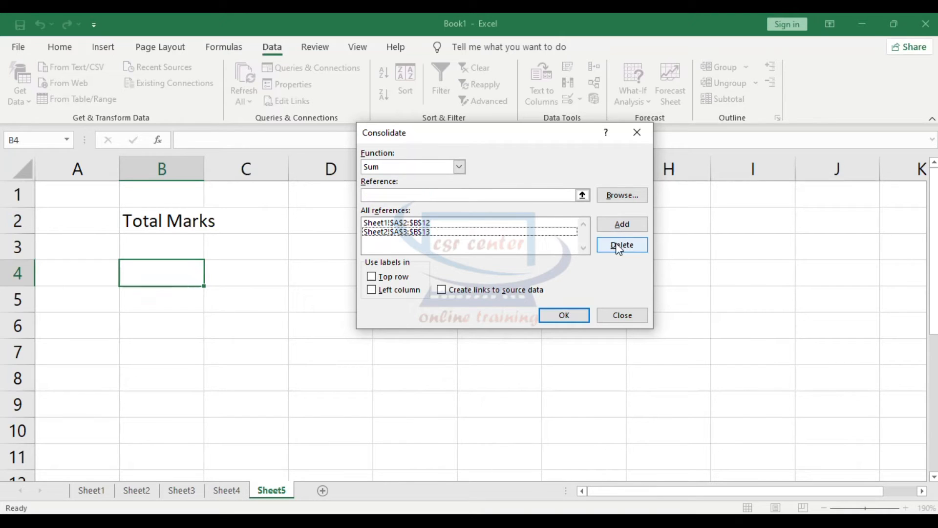
left_click(389, 232)
left_click(614, 248)
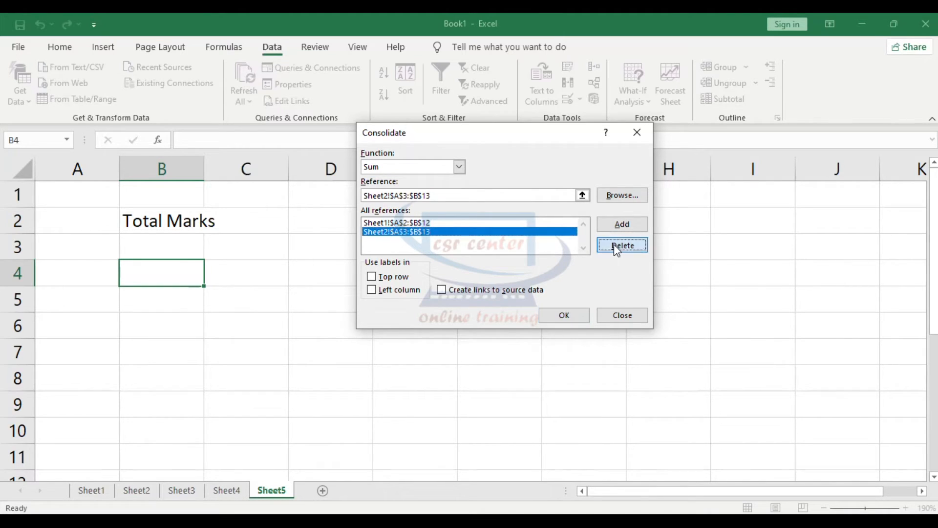
left_click(406, 222)
left_click(621, 246)
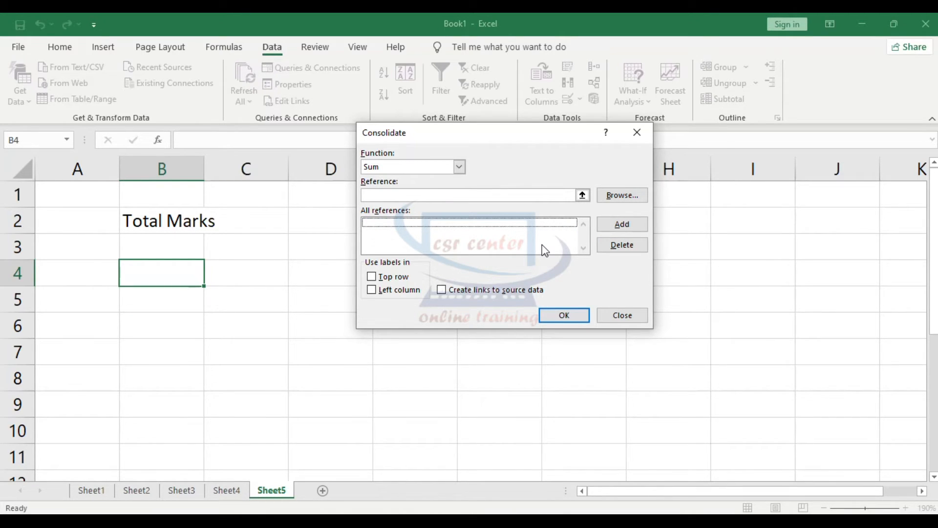
- Add the June table's range A2:B12 on Sheet1, including its headers, to the consolidation references
left_click(583, 195)
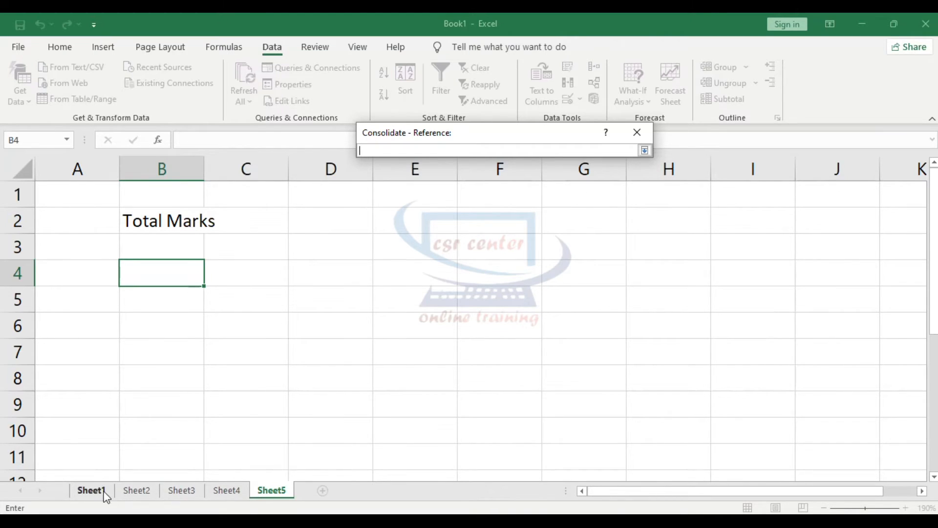
left_click(94, 493)
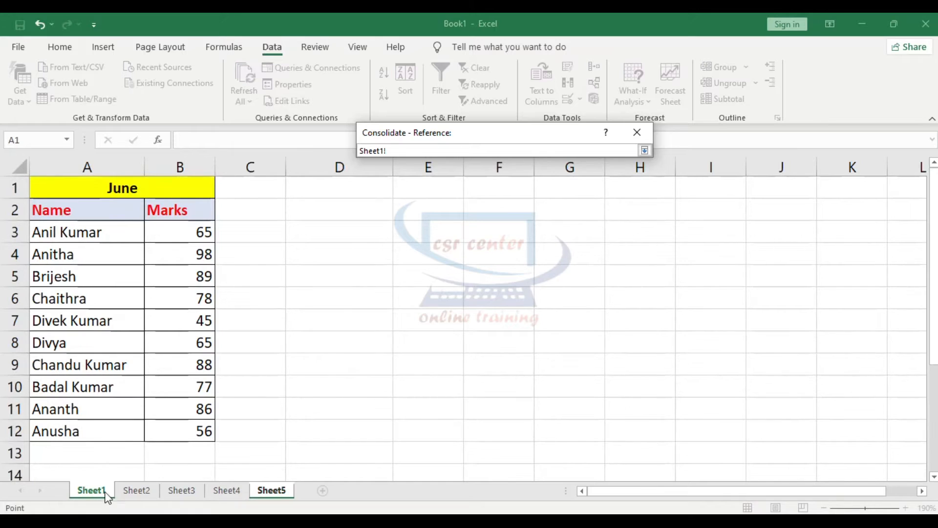
left_click_drag(39, 207, 183, 426)
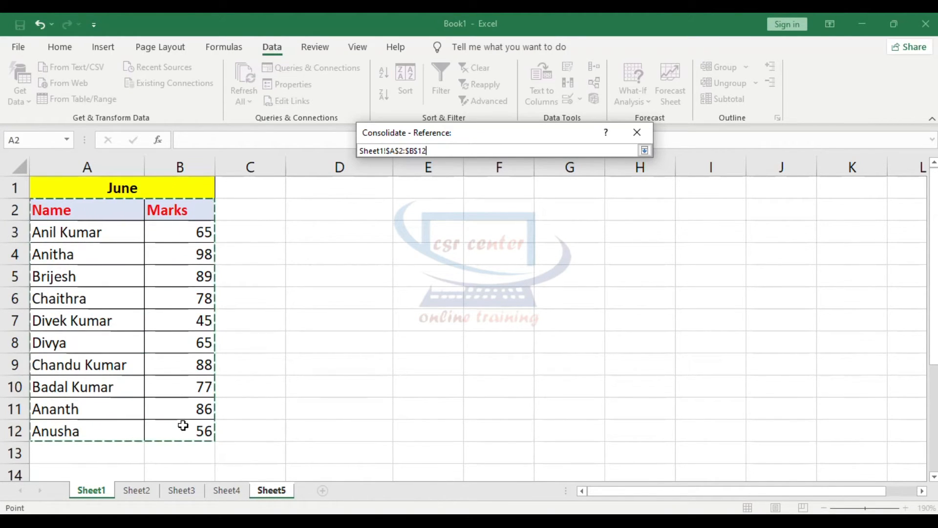
left_click(647, 150)
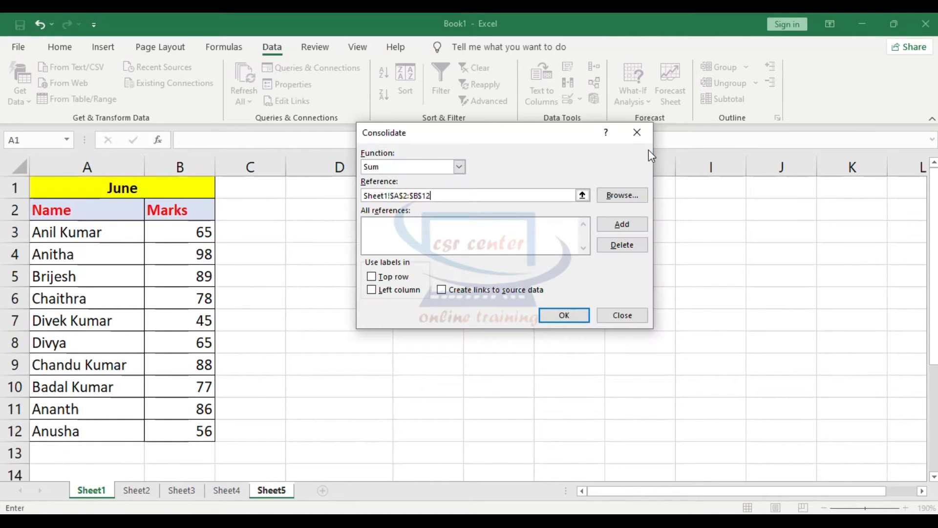
left_click(619, 224)
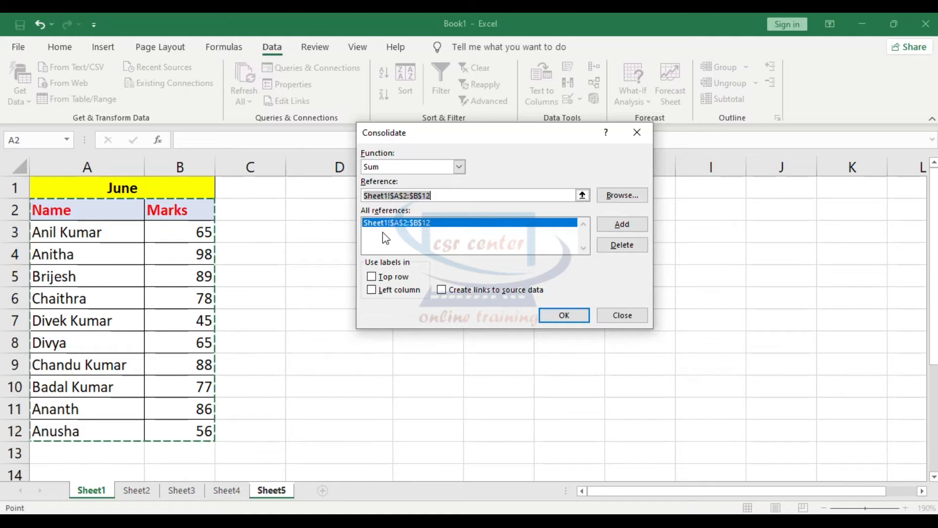
- Clear the reference entry and add the July table's range A3:B13 on Sheet2 to the consolidation references
left_click_drag(455, 192, 364, 201)
key("BackSpace")
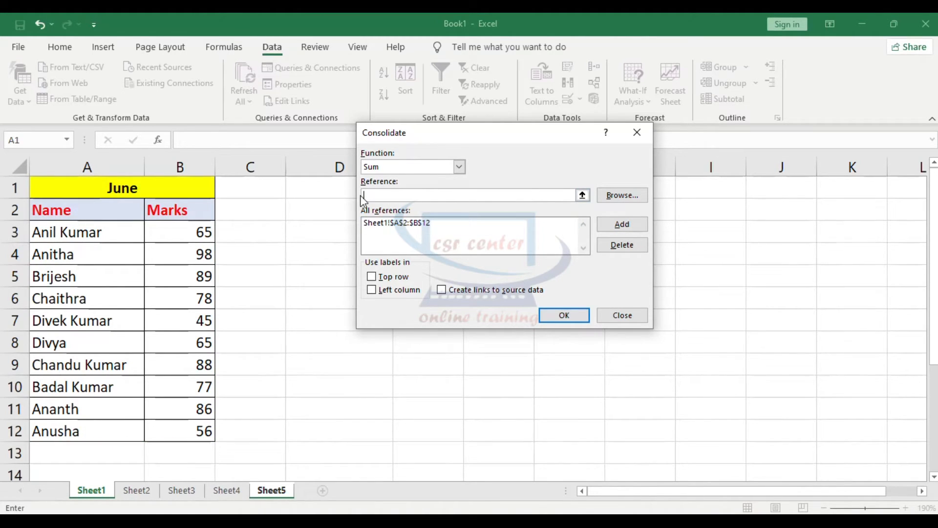
left_click(583, 195)
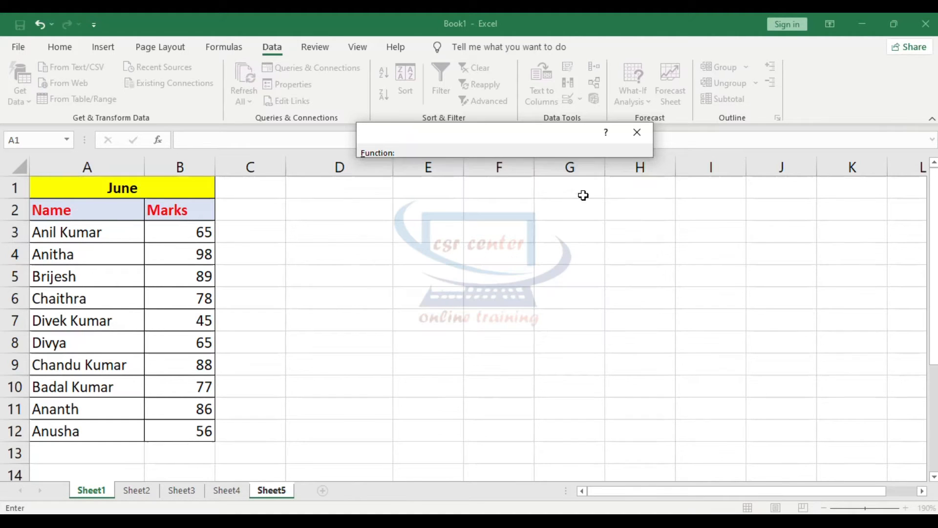
left_click(132, 491)
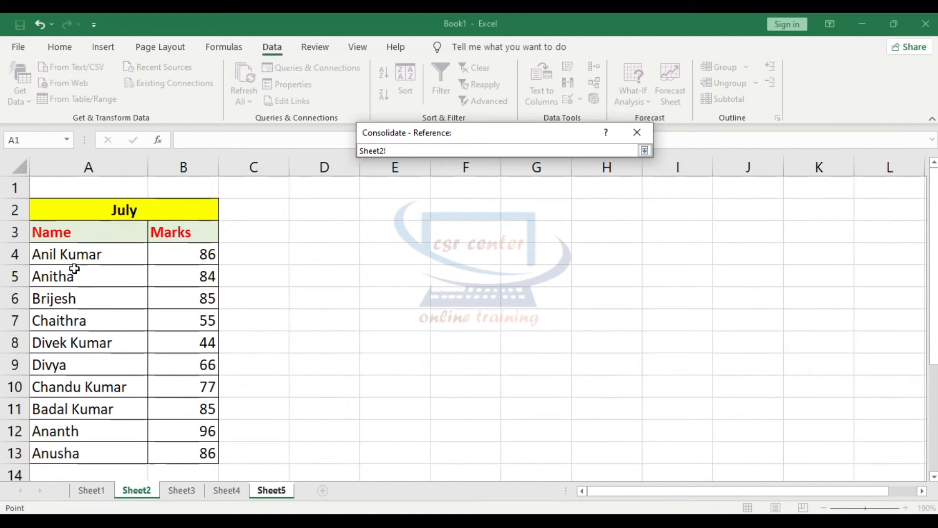
left_click_drag(58, 230, 187, 449)
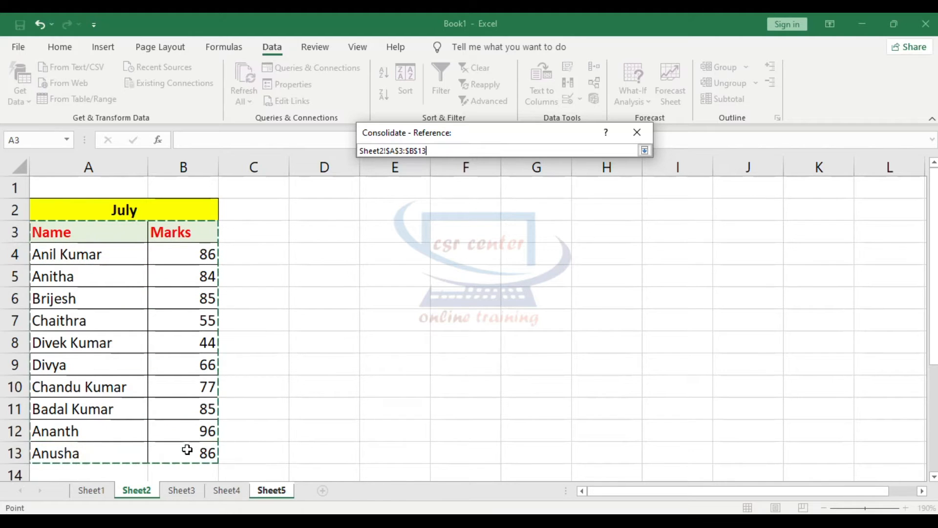
left_click(645, 150)
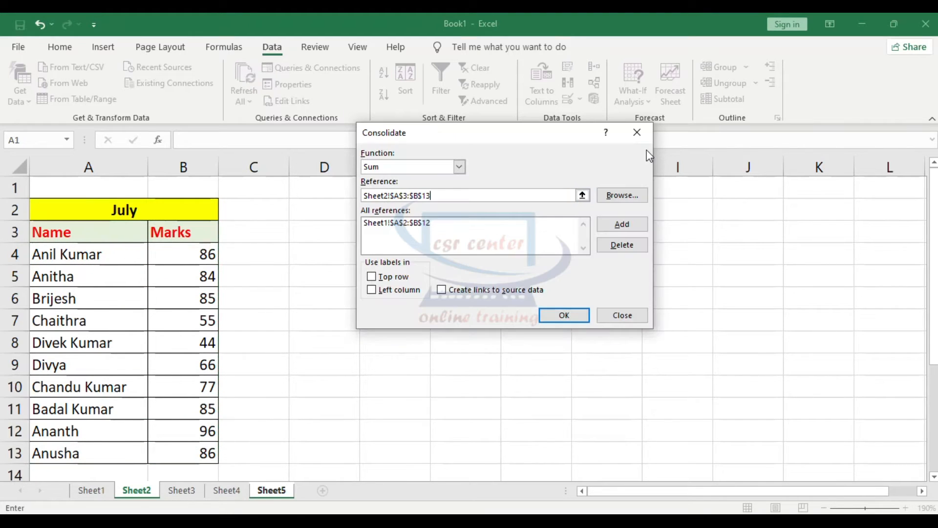
left_click(612, 226)
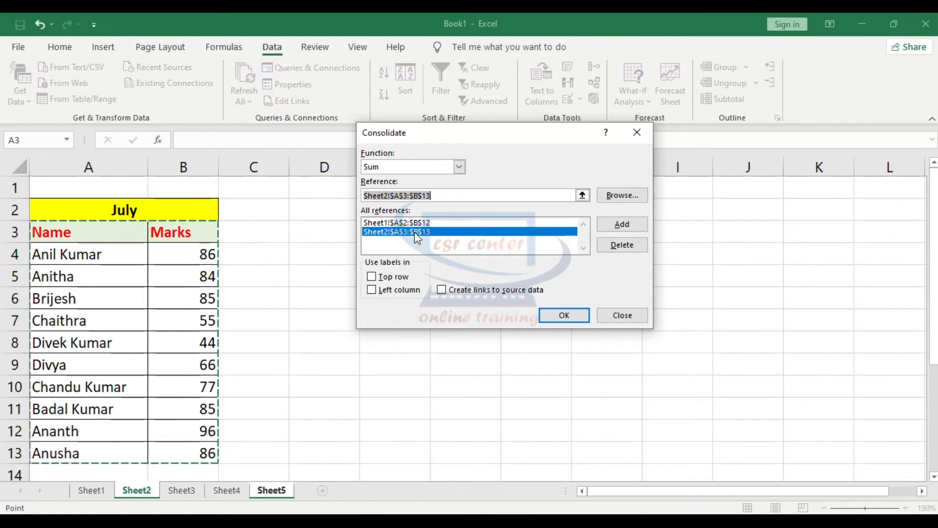
- Clear the reference entry and add the August table's range A2:B12 on Sheet3 to the consolidation references
left_click(454, 194)
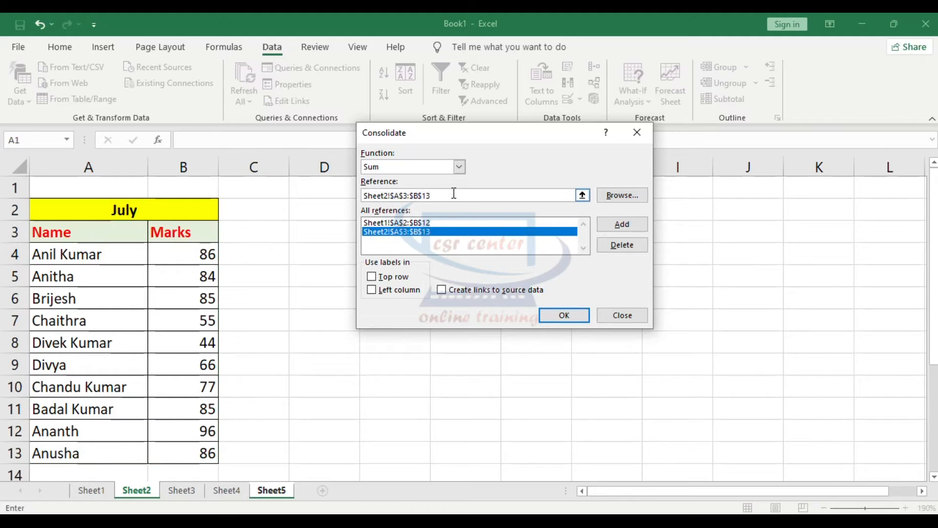
left_click_drag(442, 195, 355, 196)
key("BackSpace")
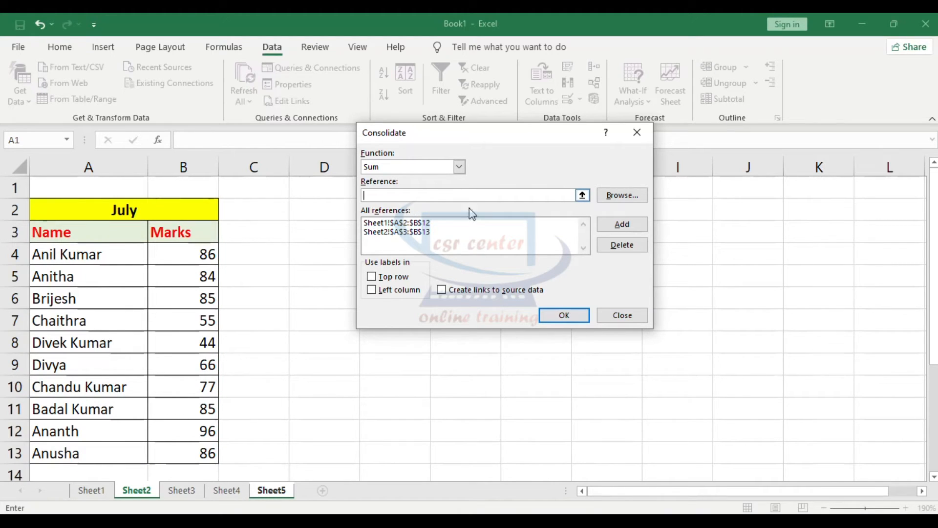
left_click(583, 195)
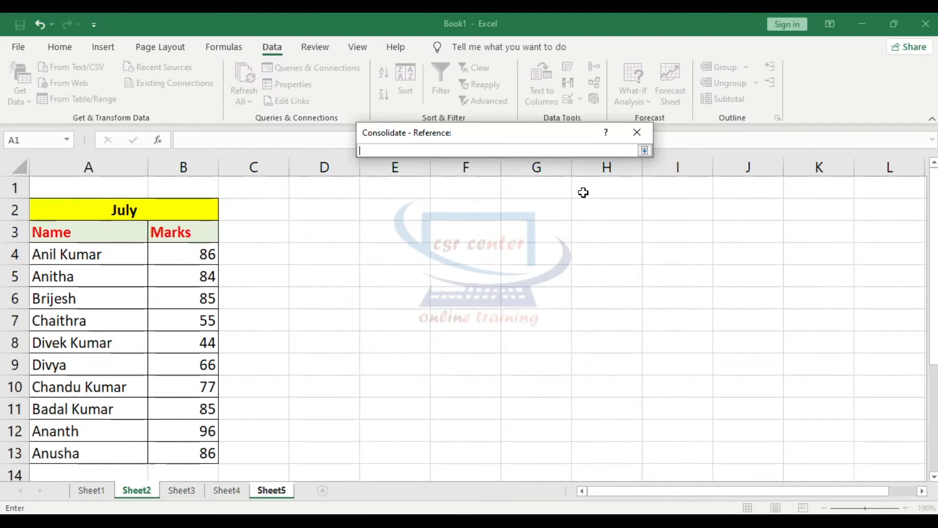
left_click(181, 491)
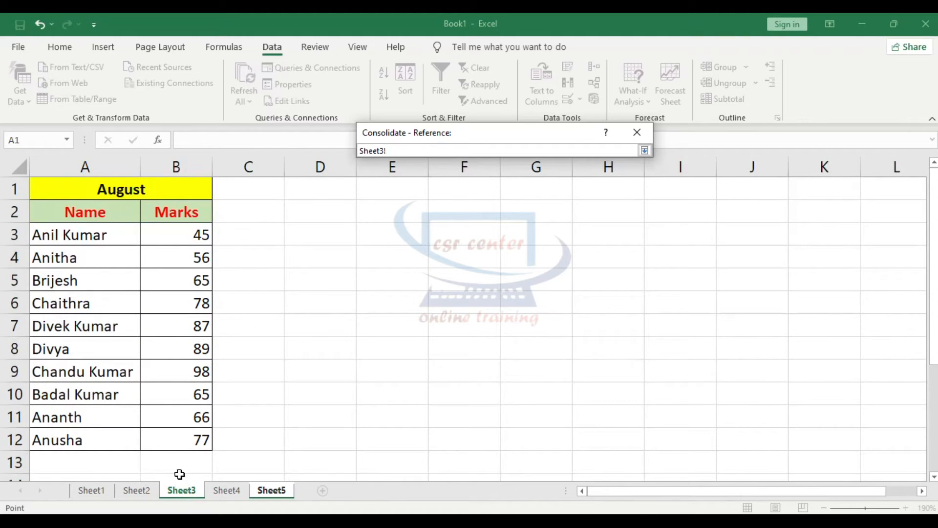
left_click_drag(66, 215, 173, 434)
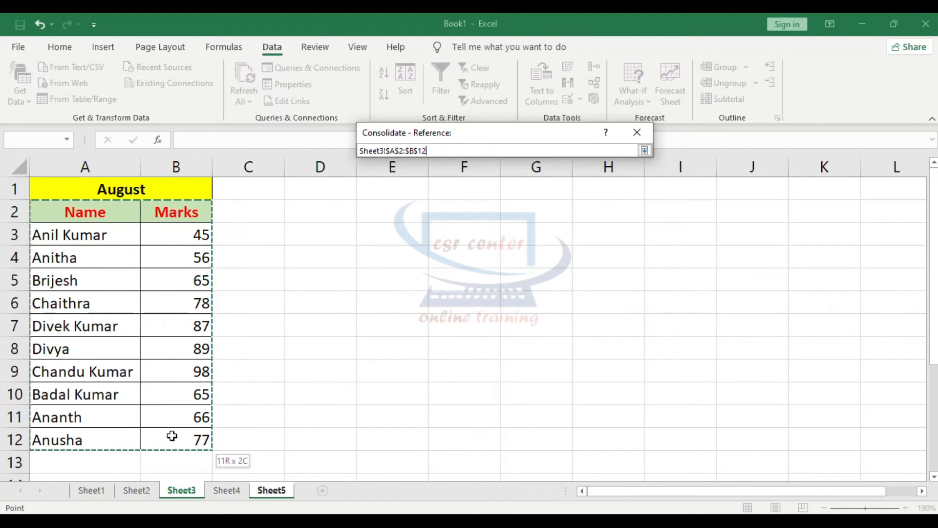
left_click(644, 151)
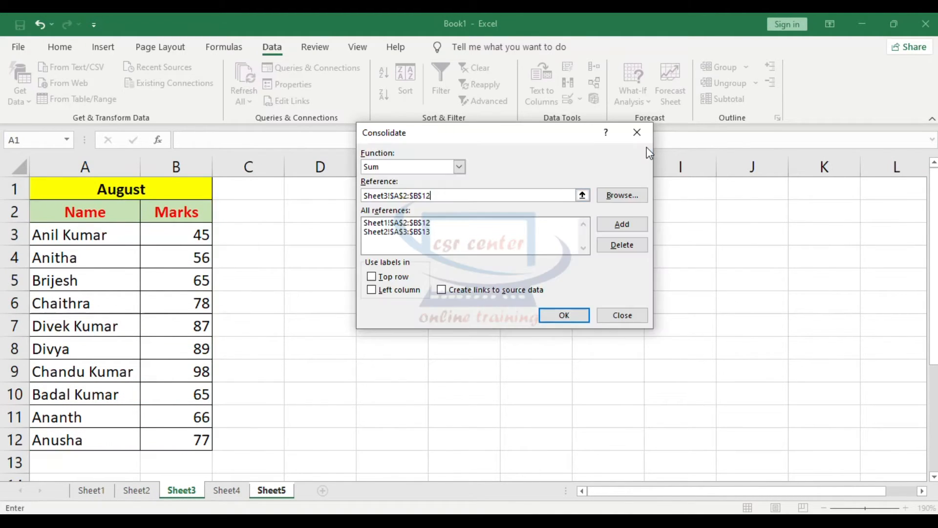
left_click(623, 226)
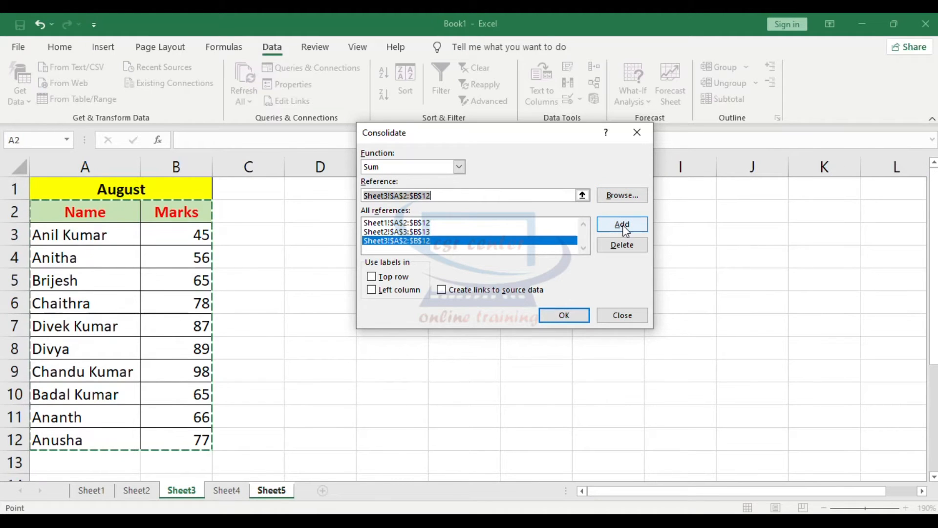
- Clear the reference entry and add the September table's range A2:B12 on Sheet4 to the consolidation references
left_click_drag(454, 196, 359, 199)
key("BackSpace")
left_click(582, 195)
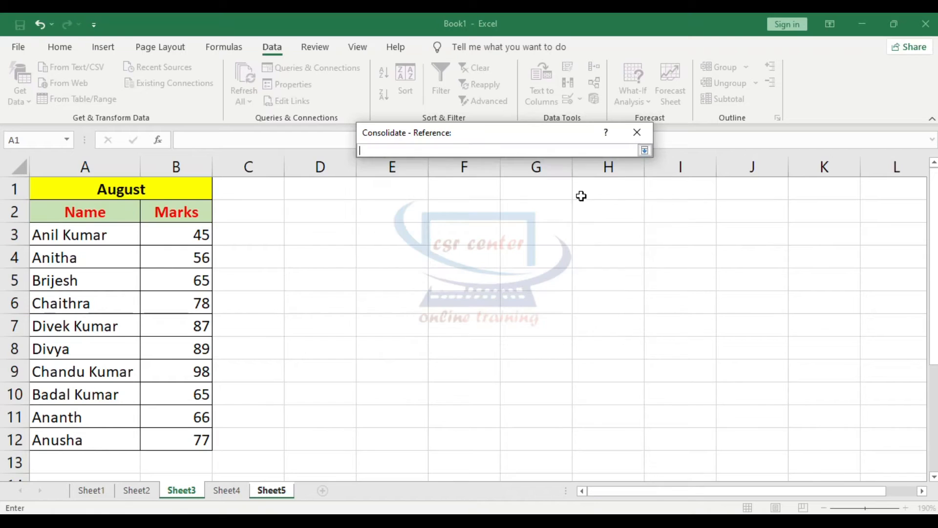
left_click(222, 491)
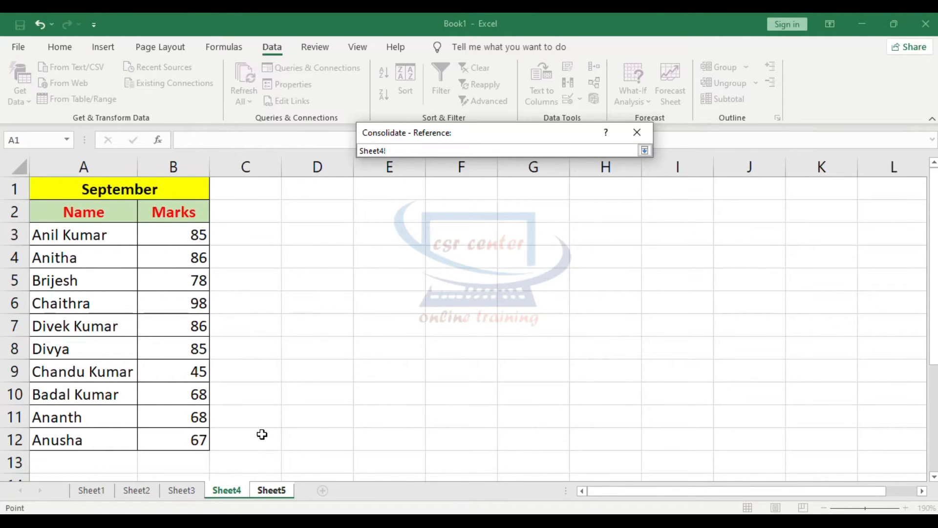
left_click_drag(83, 210, 189, 436)
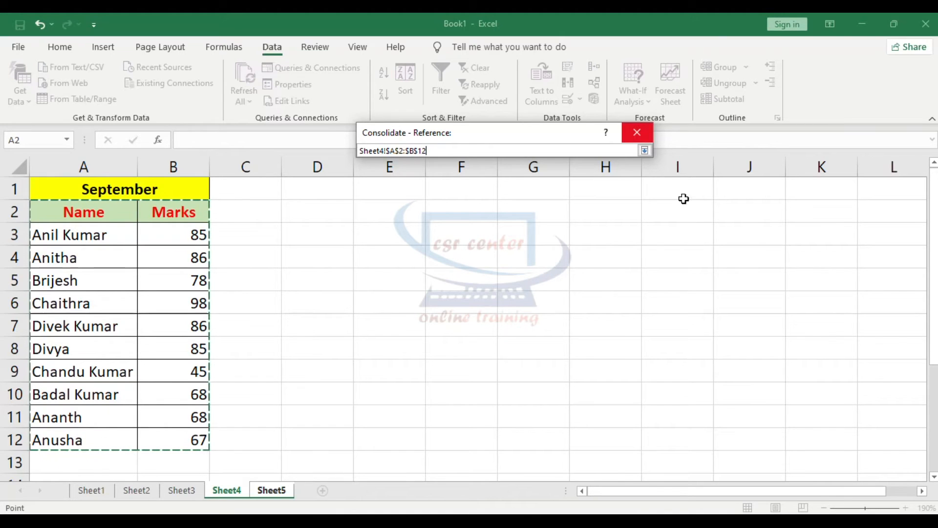
left_click(645, 150)
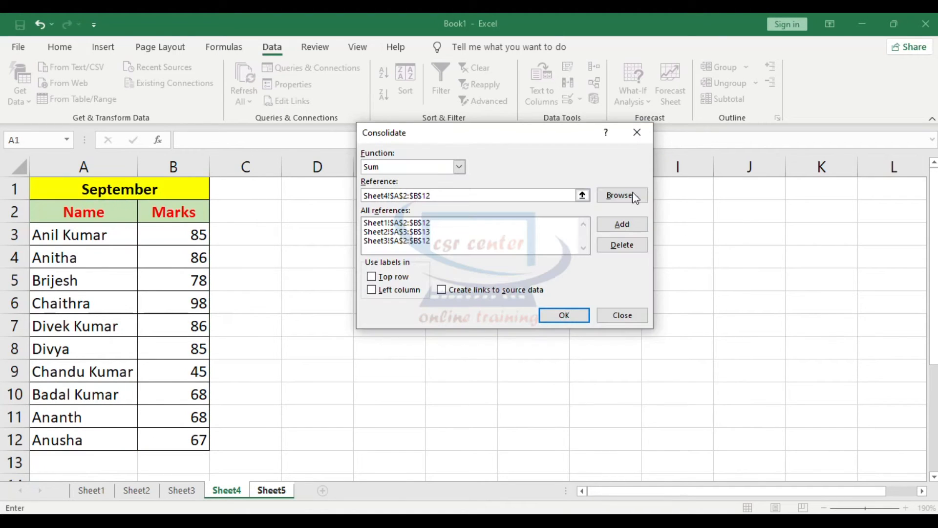
left_click(621, 226)
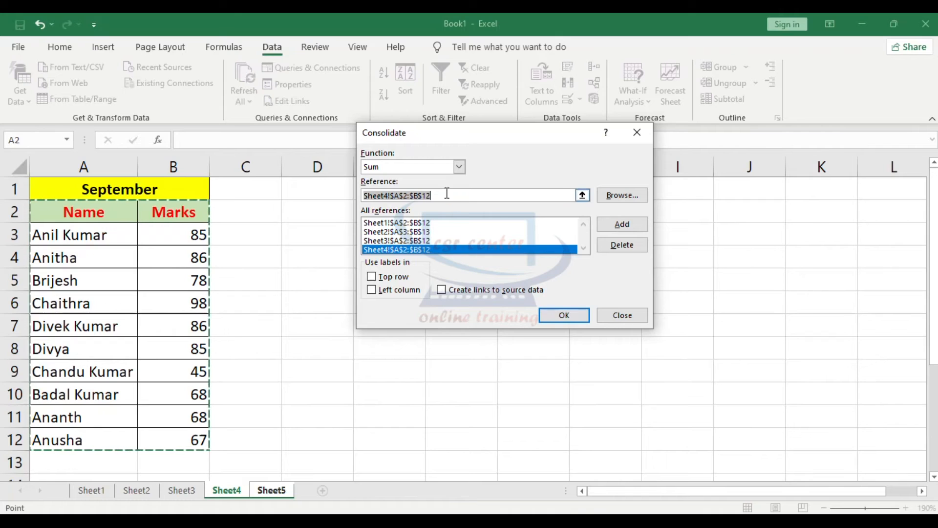
- Clear the reference entry and create the Sum consolidation at B4 on Sheet5, using top row and left column labels
key("Delete")
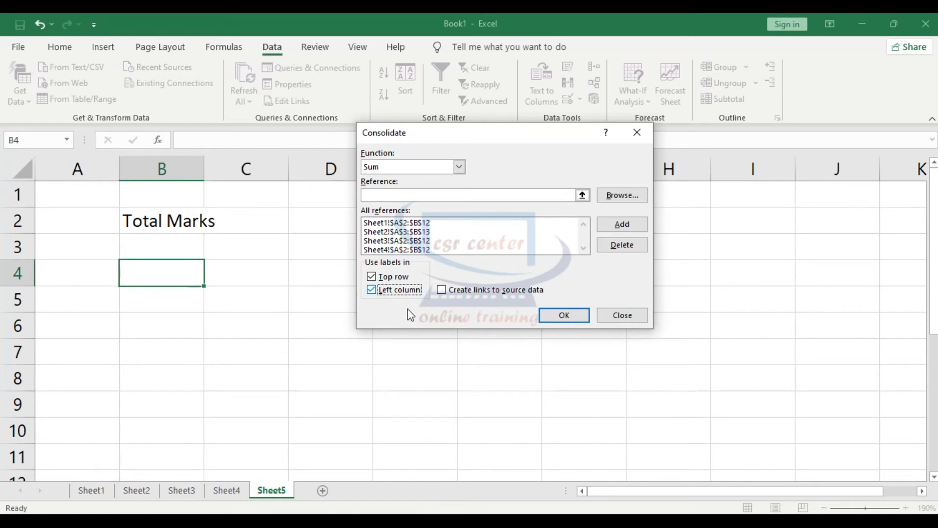
left_click(564, 316)
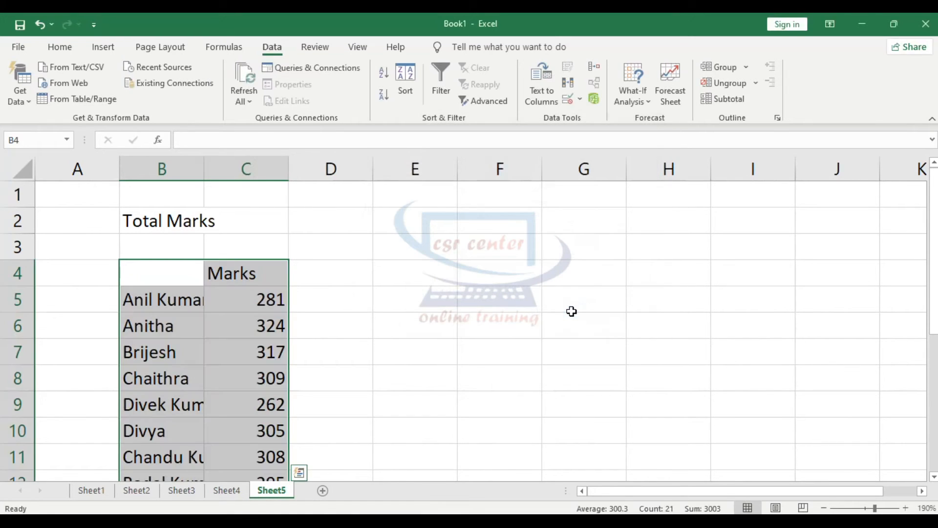
left_click(225, 336)
scroll(225, 337, "down", 2)
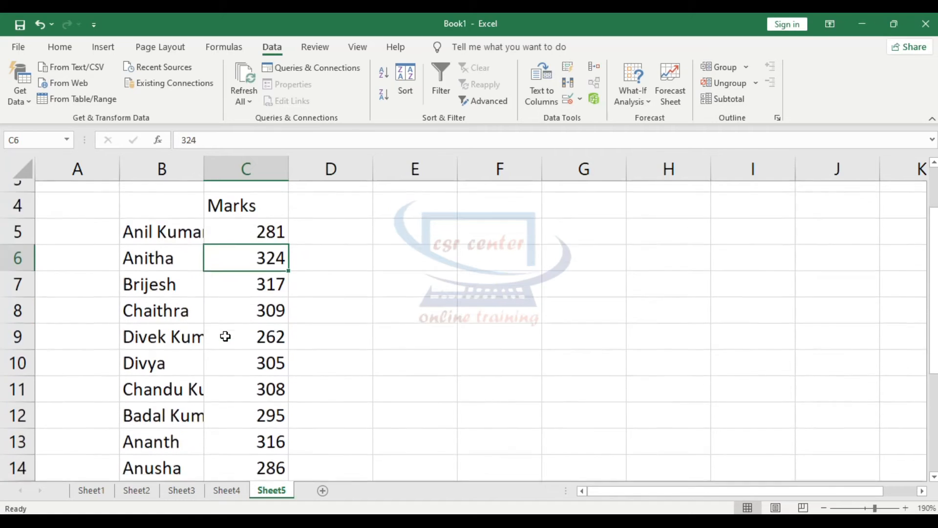
scroll(224, 336, "up", 2)
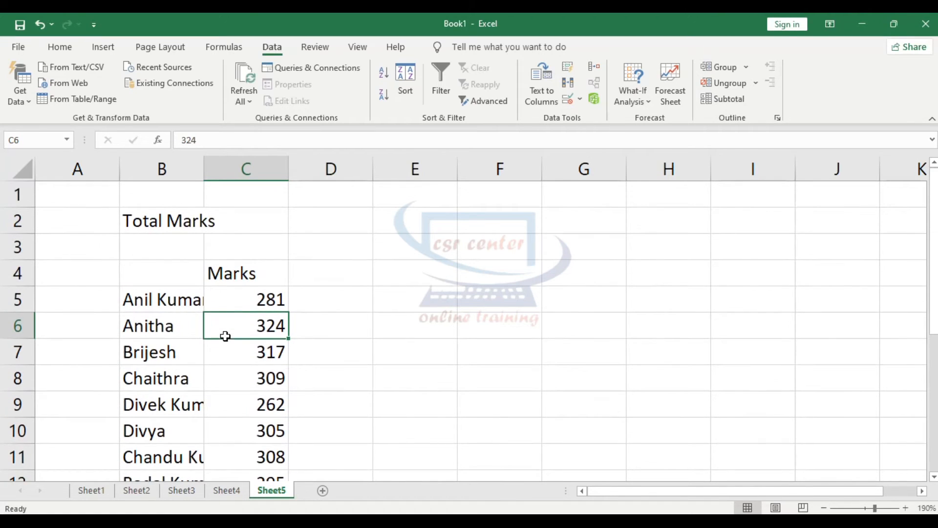
- Auto-fit column B on Sheet5 to the width of the student names in the consolidated table
left_click(248, 272)
scroll(200, 260, "down", 1)
double_click(204, 169)
left_click(180, 220)
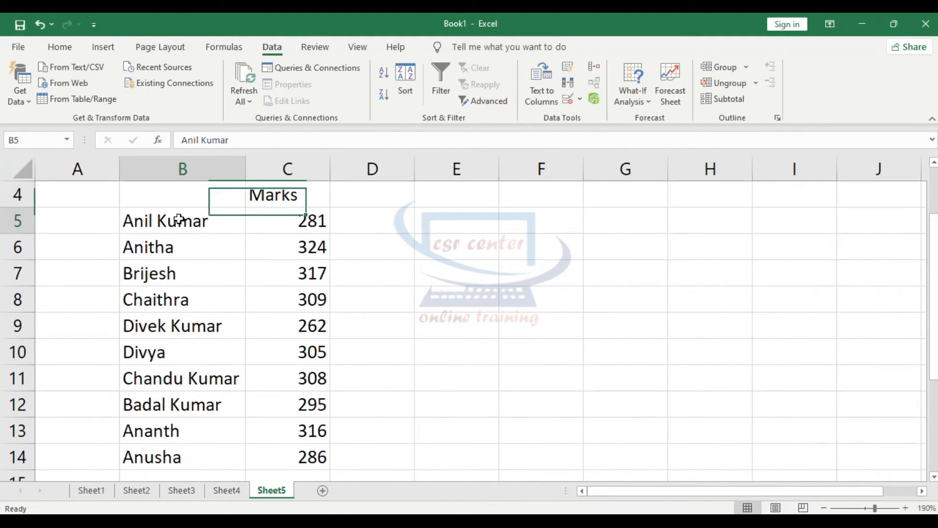
- Review the students' names against their summed marks in the consolidated table on Sheet5
left_click(300, 218)
left_click_drag(190, 257, 264, 252)
left_click(181, 274)
left_click_drag(241, 282, 264, 276)
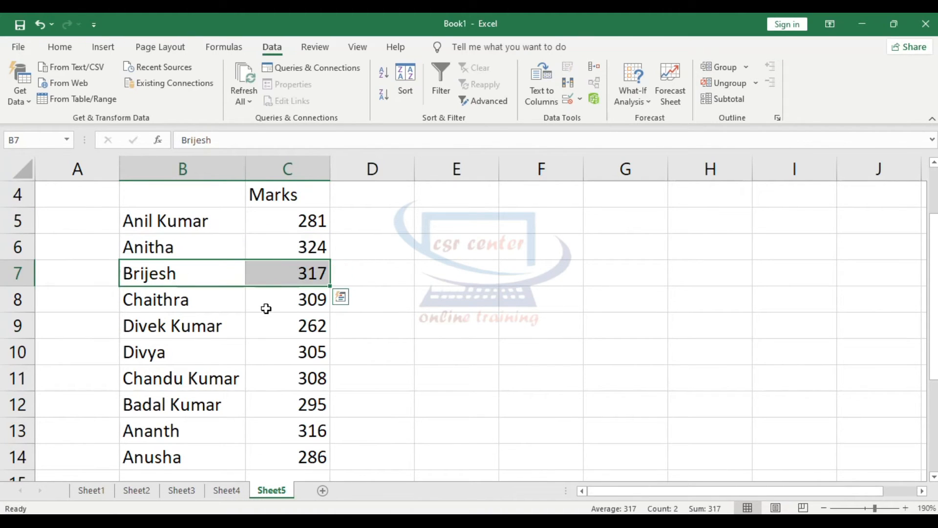
left_click(267, 300)
scroll(273, 348, "down", 2)
scroll(282, 344, "up", 2)
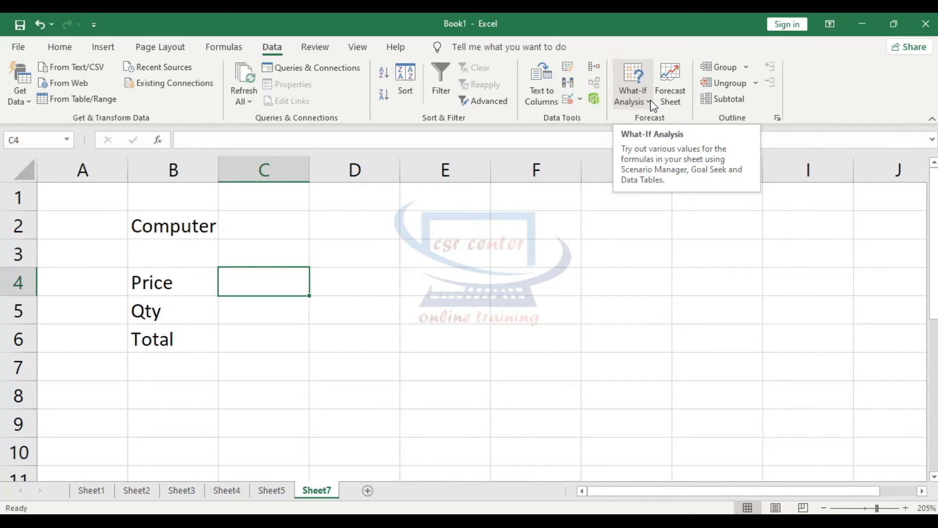
left_click(650, 102)
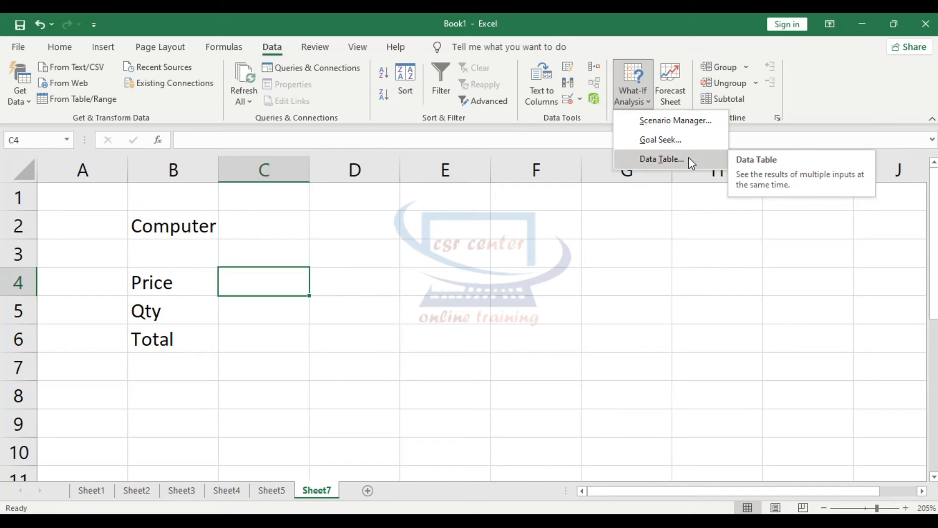
left_click(224, 302)
left_click(206, 221)
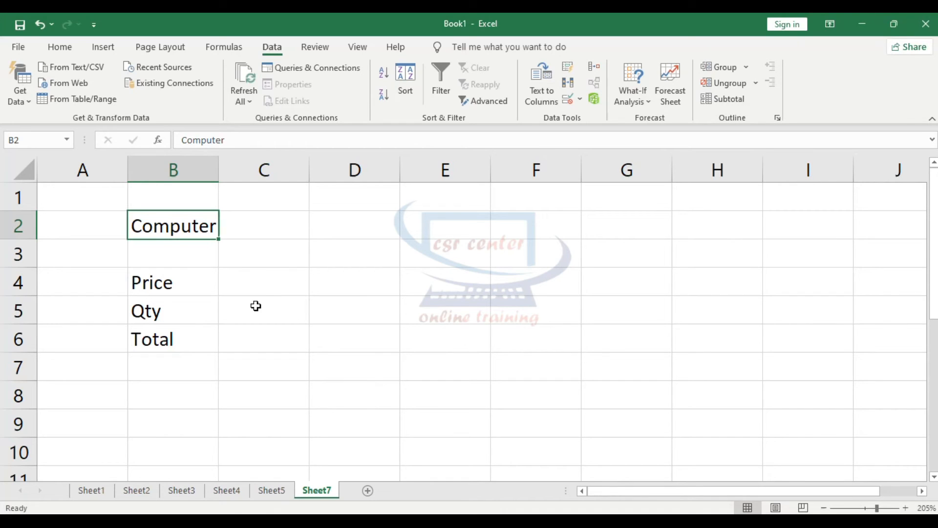
- Enter a price of 500 in C4 and a quantity of 10 in C5 for the computer on Sheet7
left_click(266, 282)
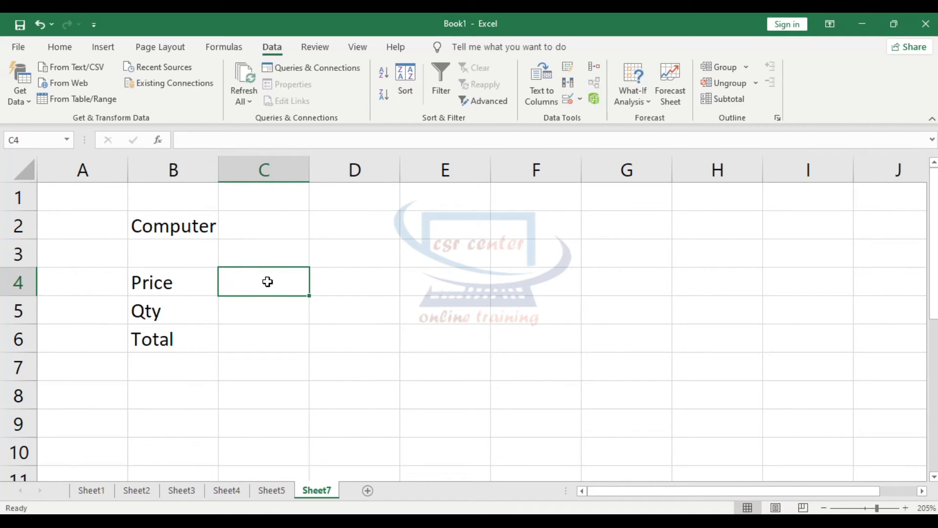
type("500")
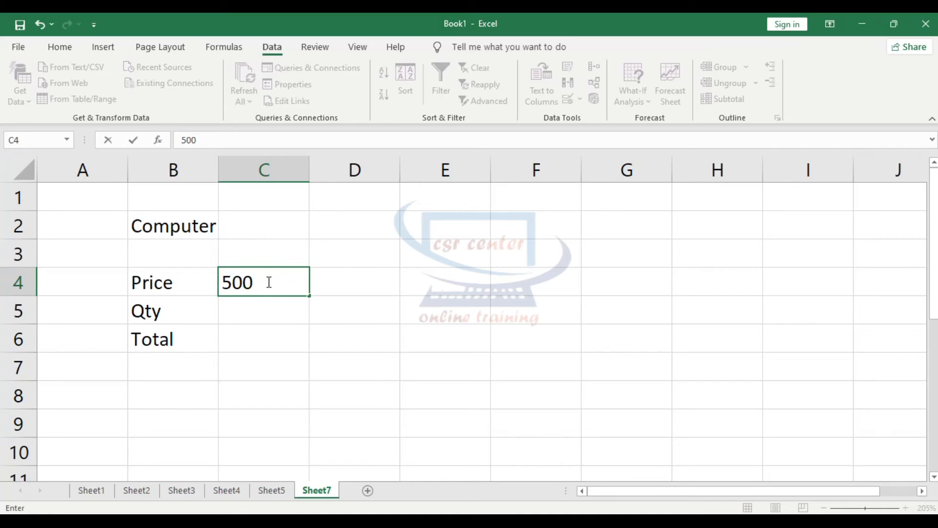
key("Return")
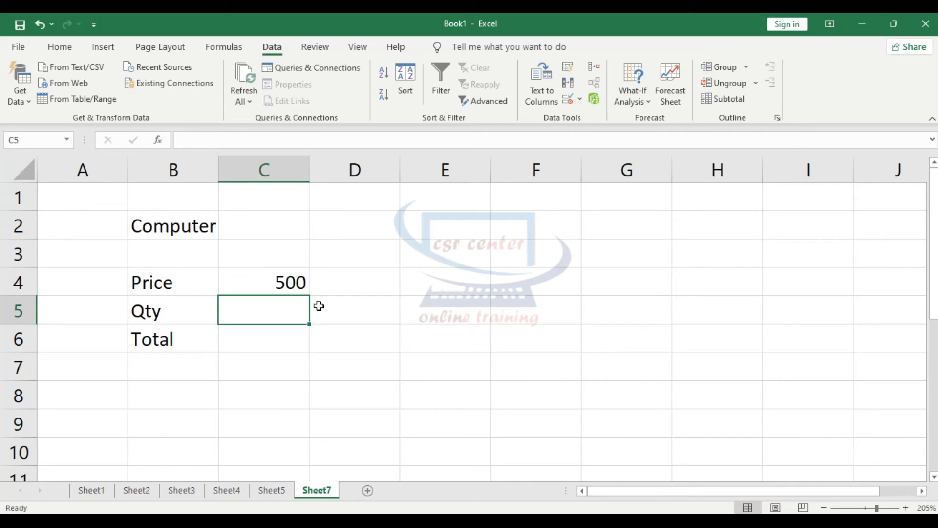
type("10")
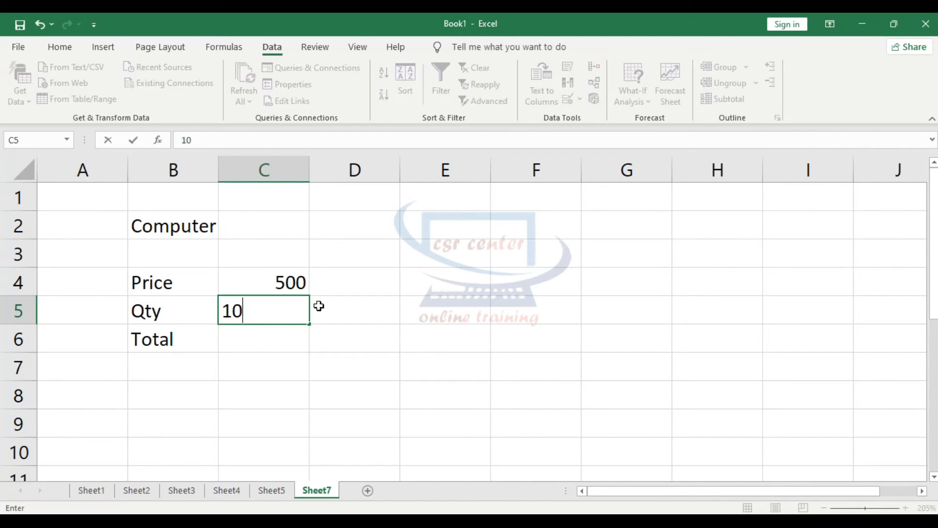
left_click(283, 341)
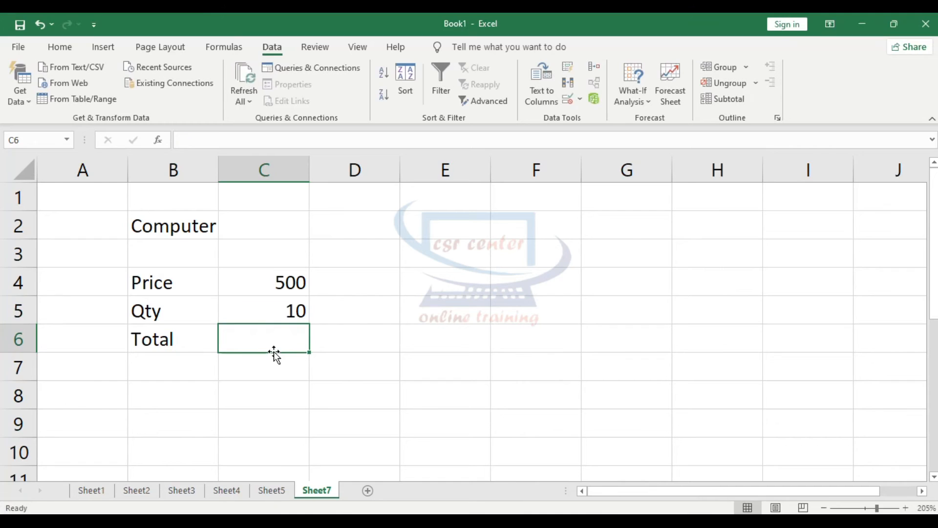
- Calculate the total in C6 by multiplying price by quantity with the formula =C4*C5
left_click(264, 277)
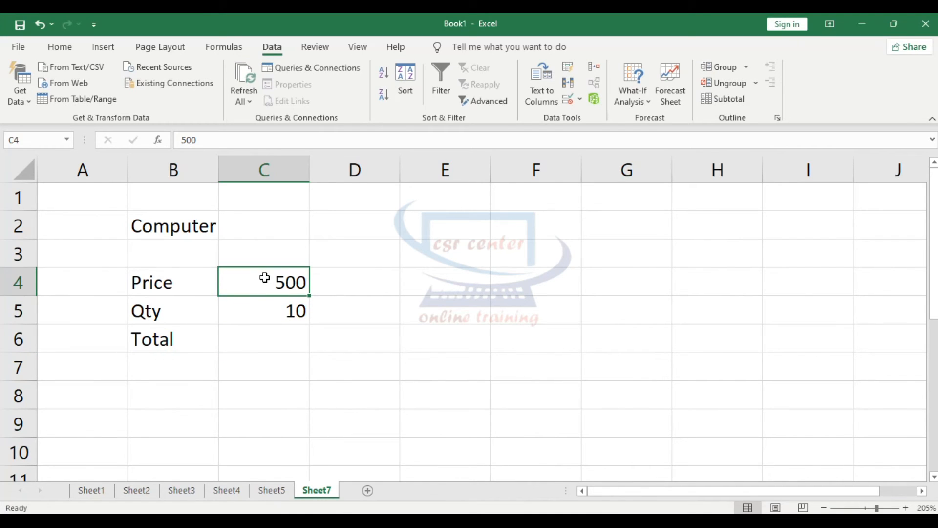
left_click(268, 311)
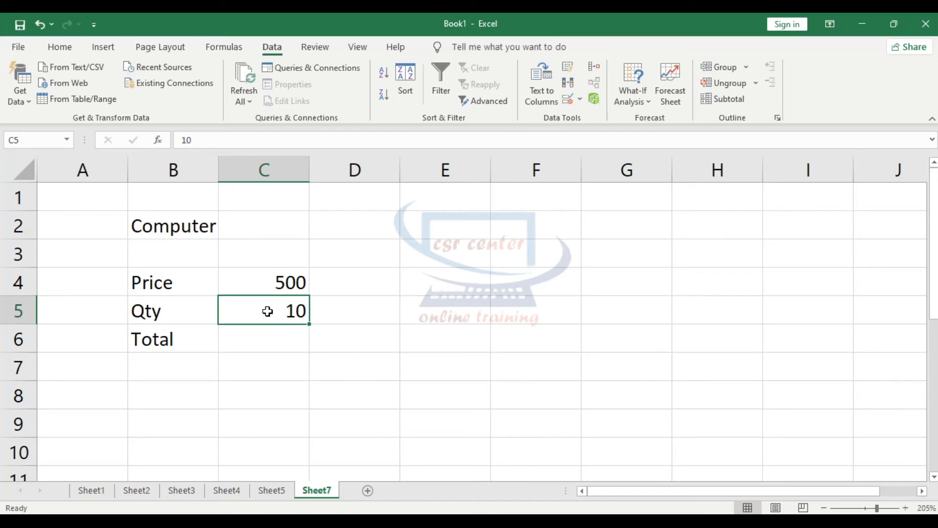
left_click(270, 338)
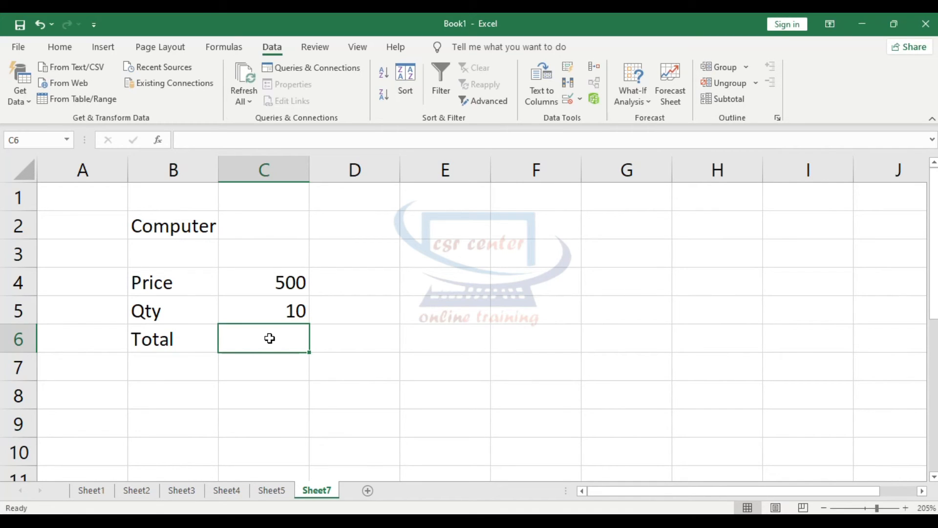
double_click(270, 339)
type("=")
left_click(279, 282)
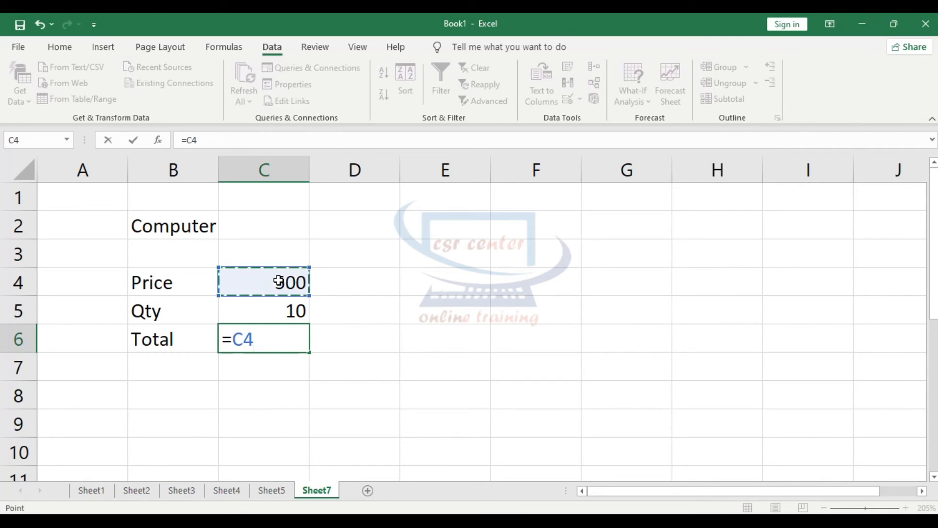
type("*")
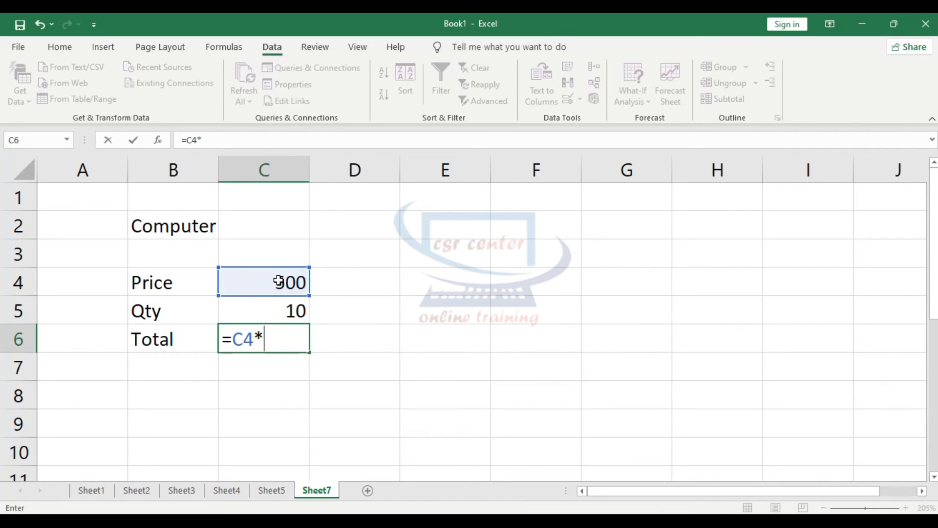
left_click(281, 311)
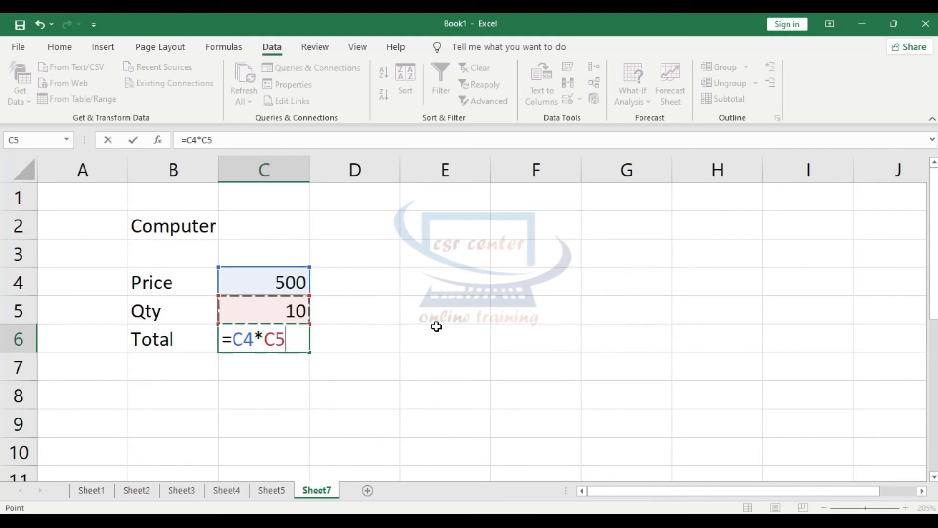
key("Return")
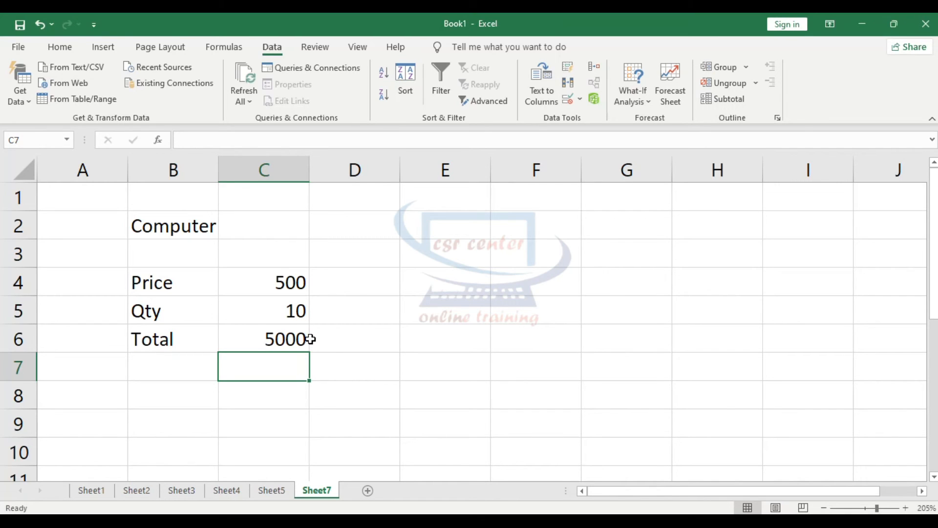
- Set up a Goal Seek on the total cell C6 with a target value of 15000
left_click(428, 307)
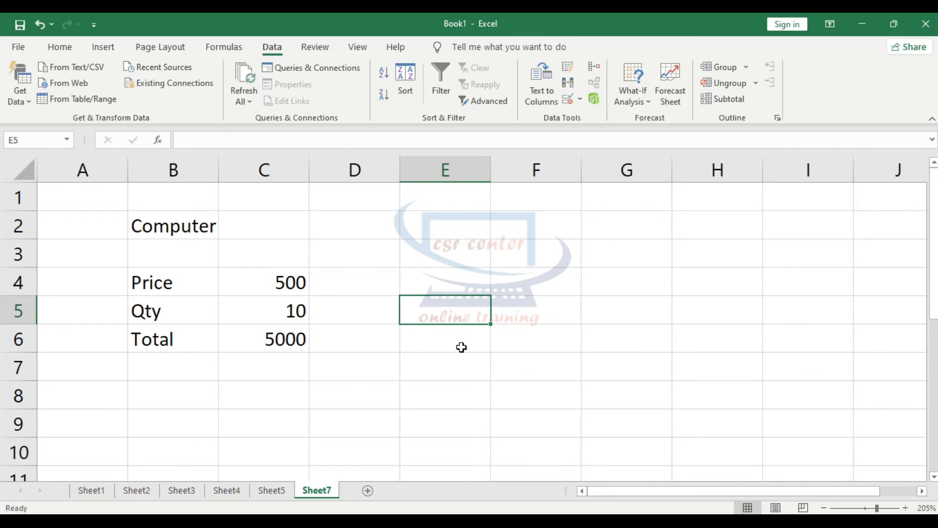
left_click(283, 311)
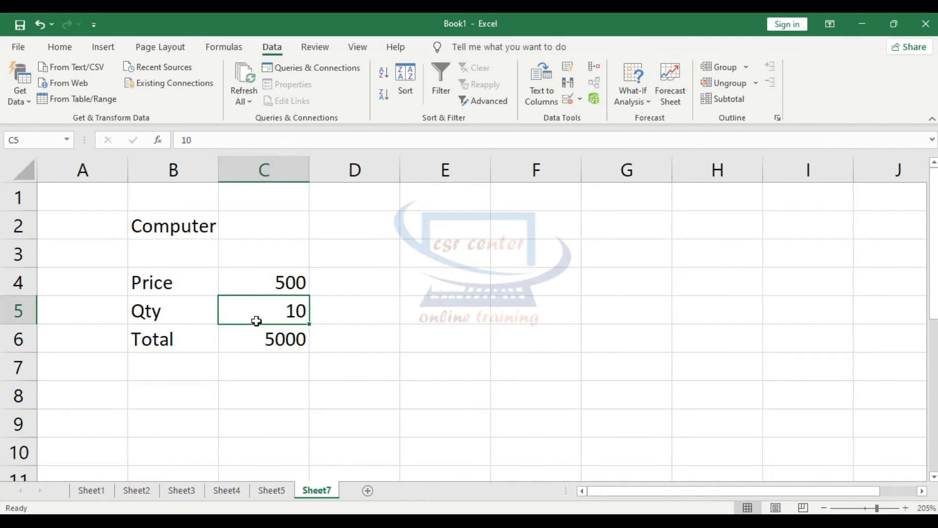
left_click(260, 345)
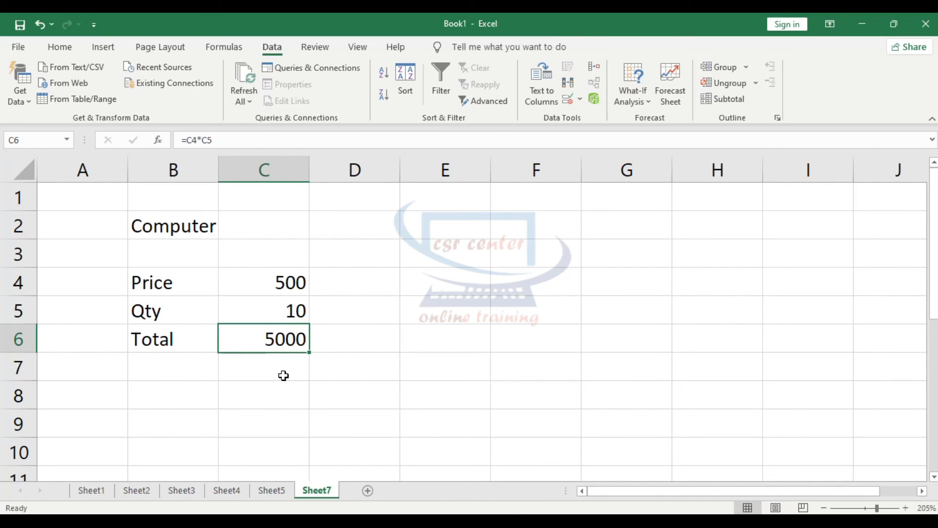
left_click(649, 102)
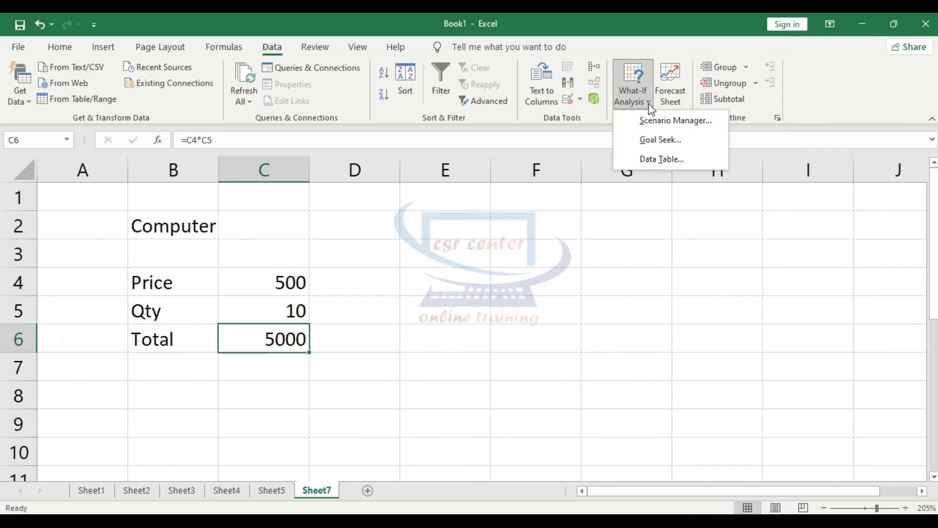
left_click(658, 139)
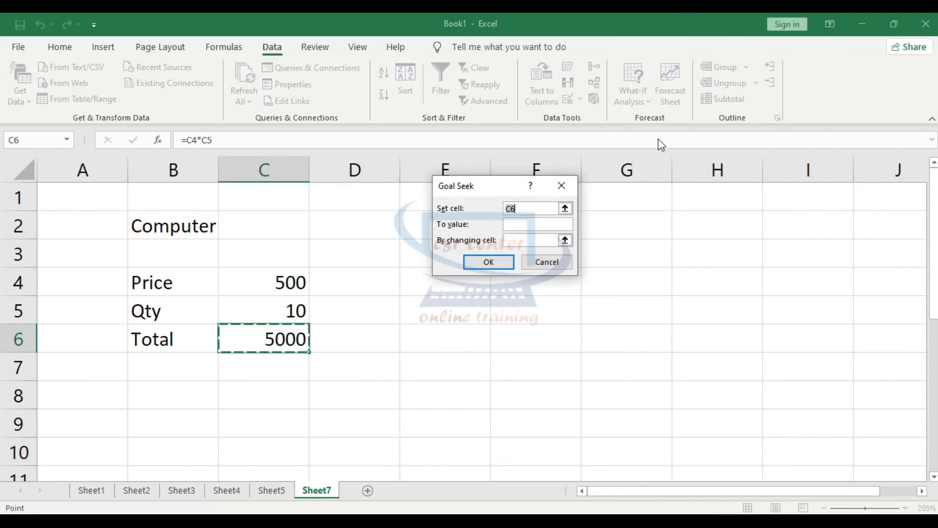
left_click_drag(481, 186, 488, 256)
left_click(541, 277)
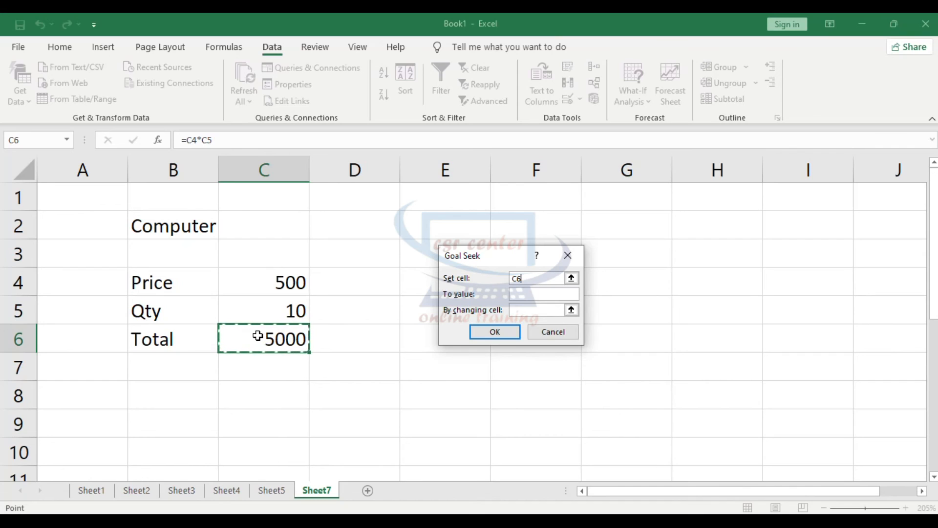
left_click(524, 293)
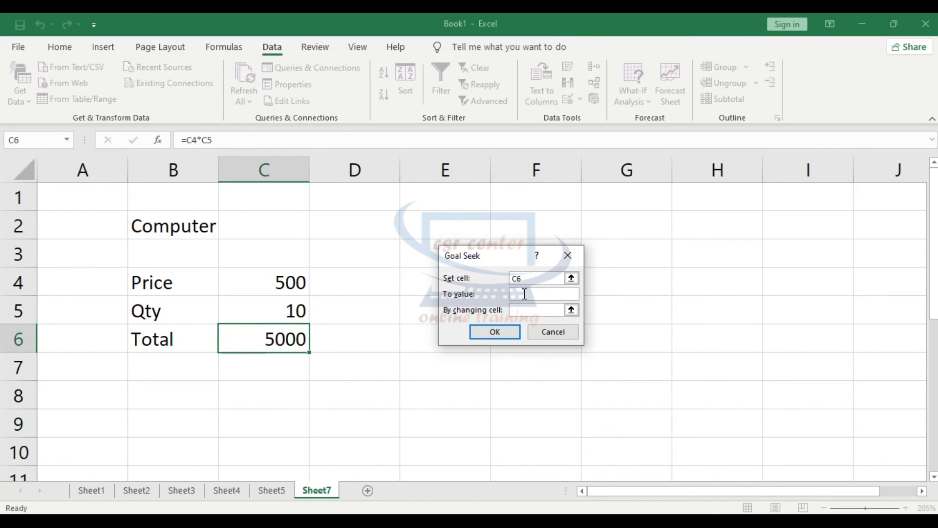
type("15000")
- Choose the quantity cell C5 as Goal Seek's changing cell, run it and accept the solution
left_click(572, 310)
left_click(277, 306)
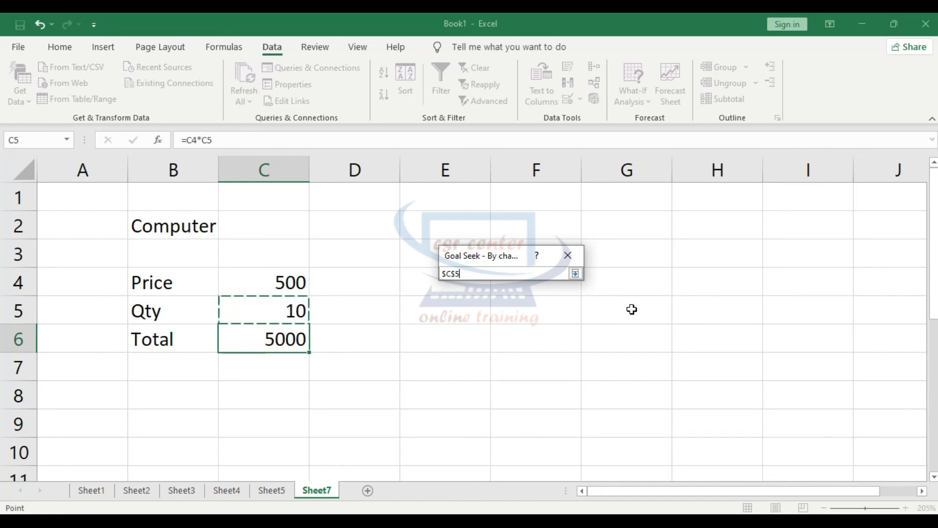
left_click(575, 273)
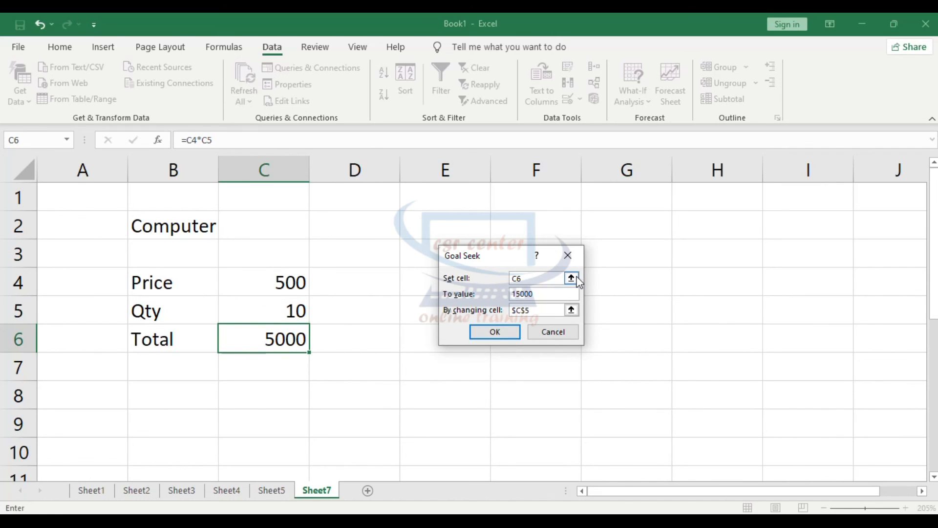
left_click(503, 334)
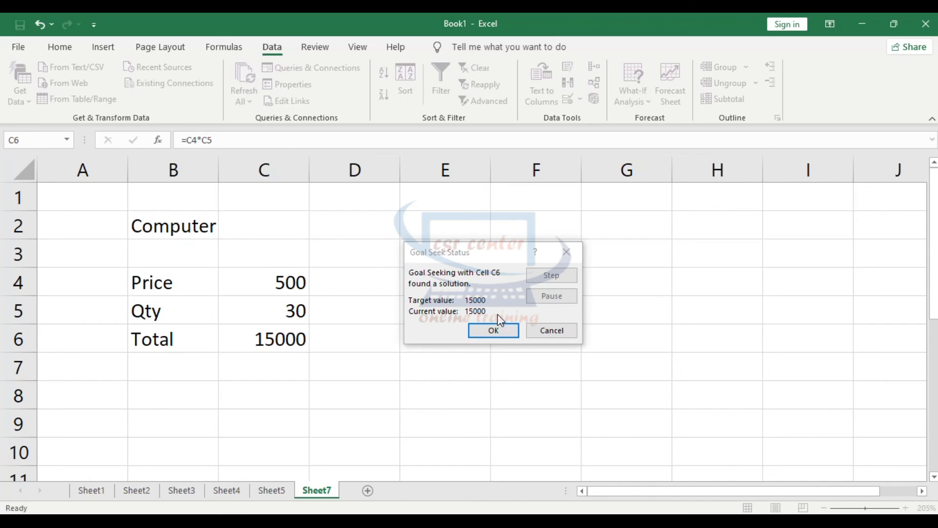
left_click(498, 329)
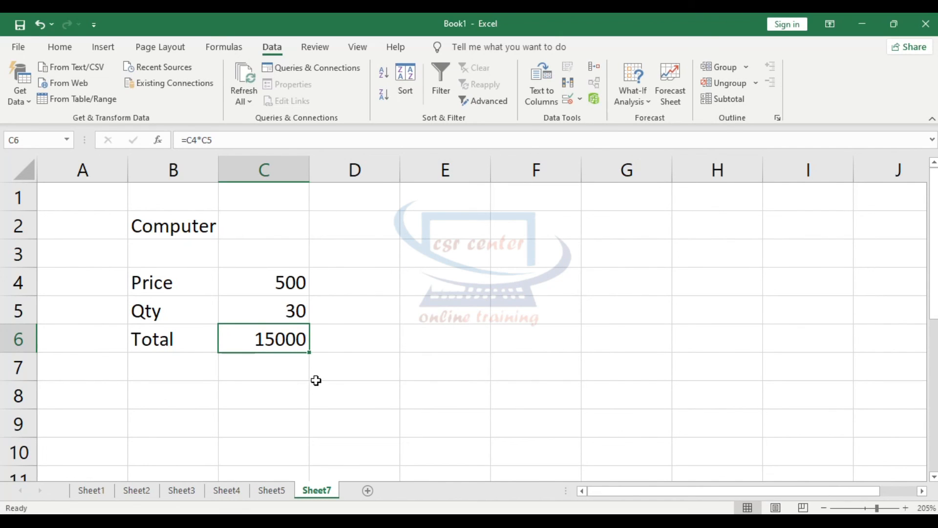